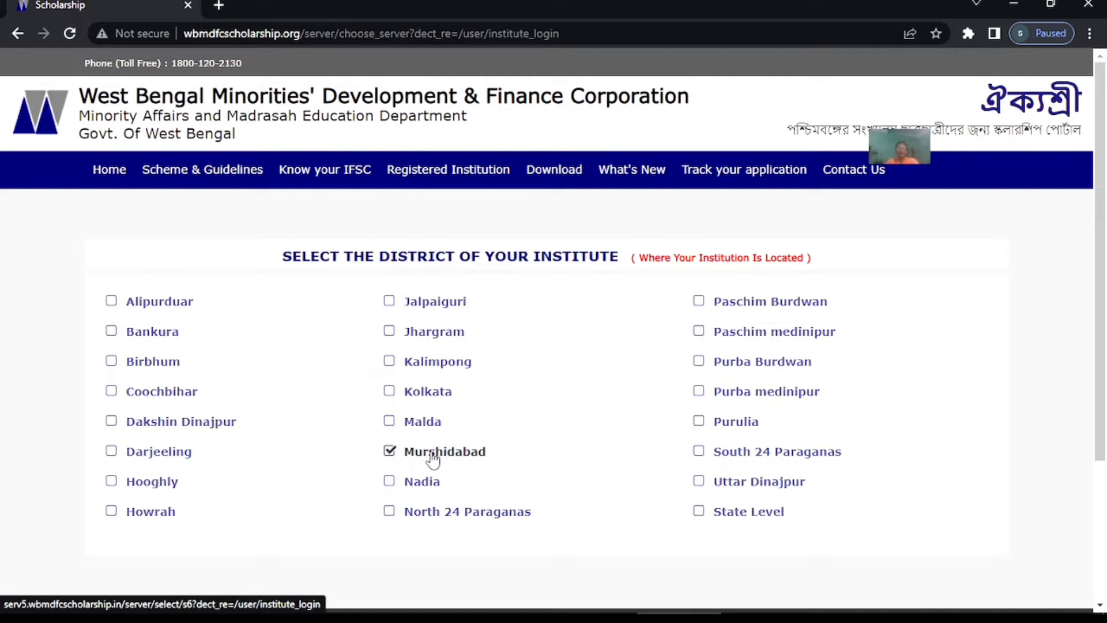
Accept Murshidabad as the institution's district to open Institute Login for session 2022-23.
click(434, 458)
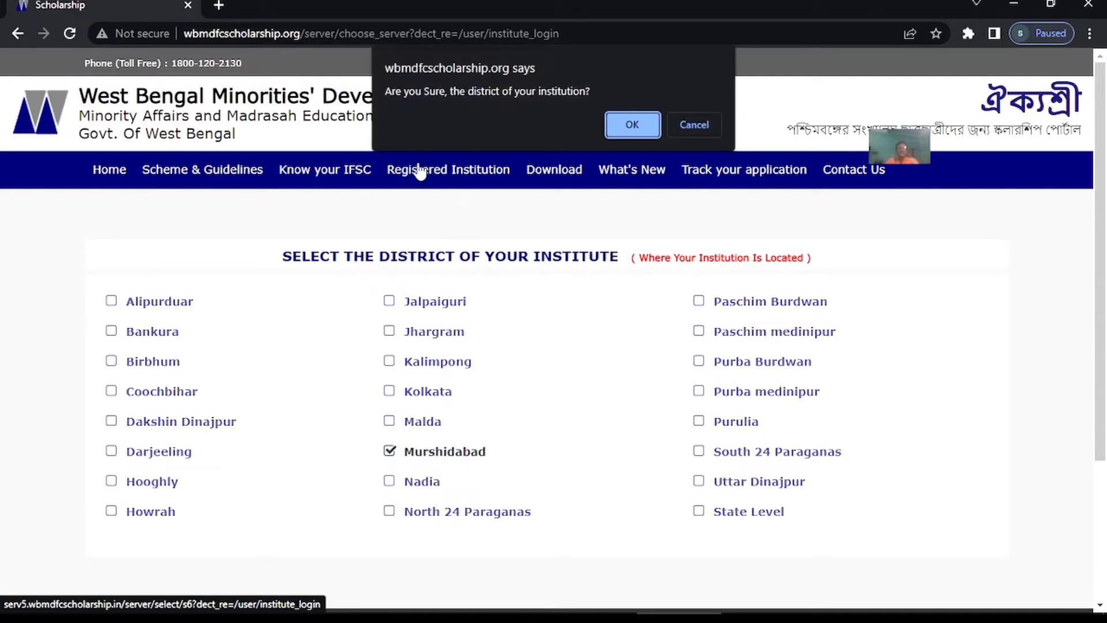
click(633, 128)
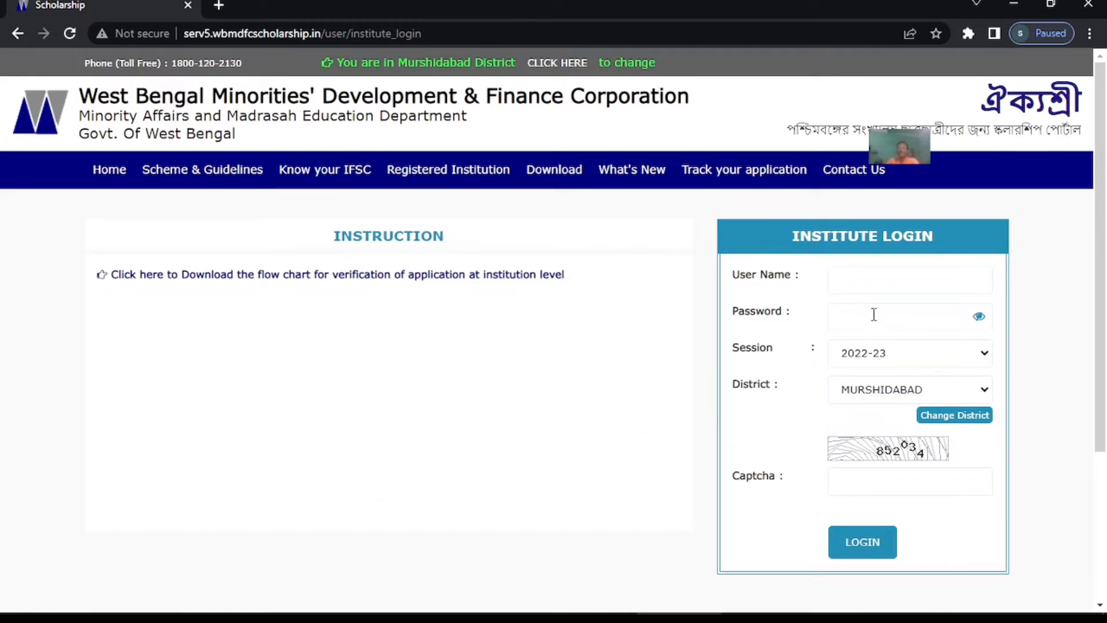
click(859, 304)
Log in as the institute and submit the OTP sent to the registered mobile.
click(852, 548)
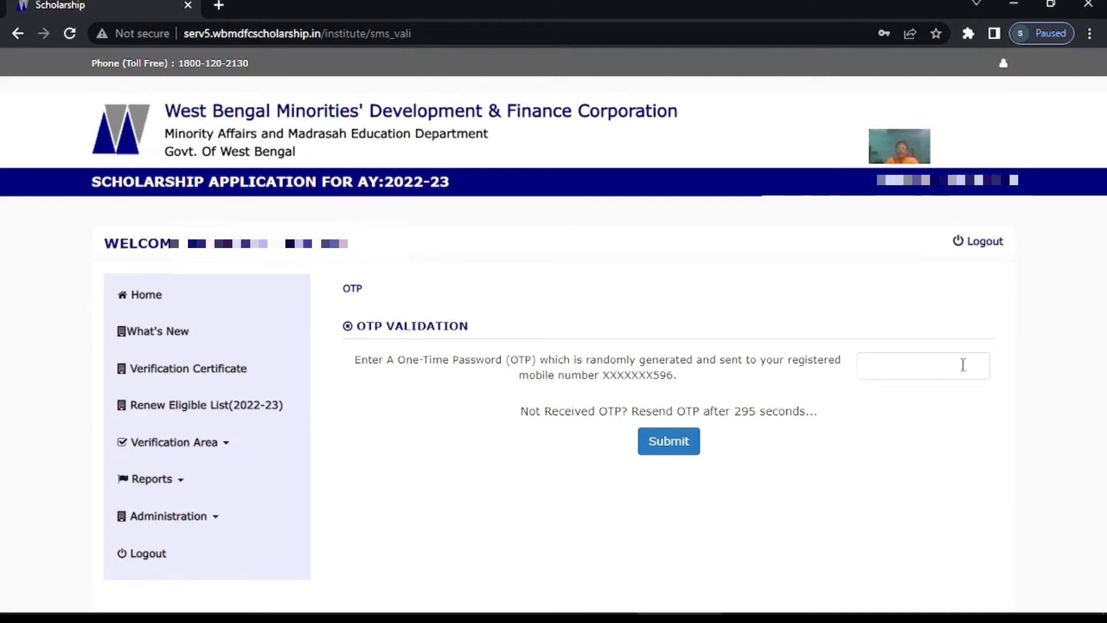
click(910, 365)
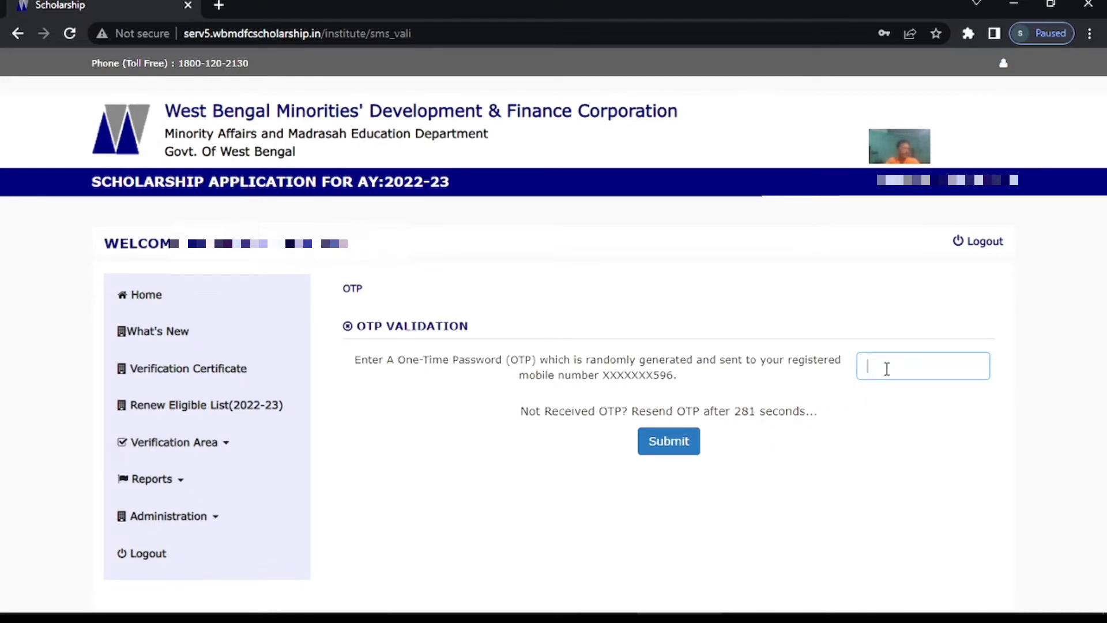
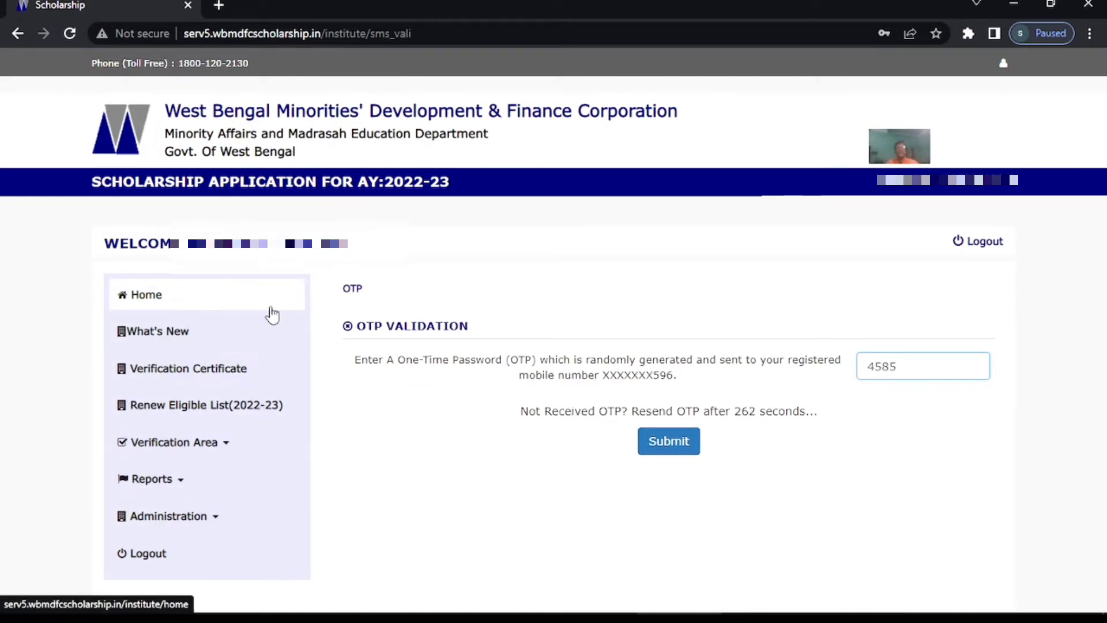
click(348, 317)
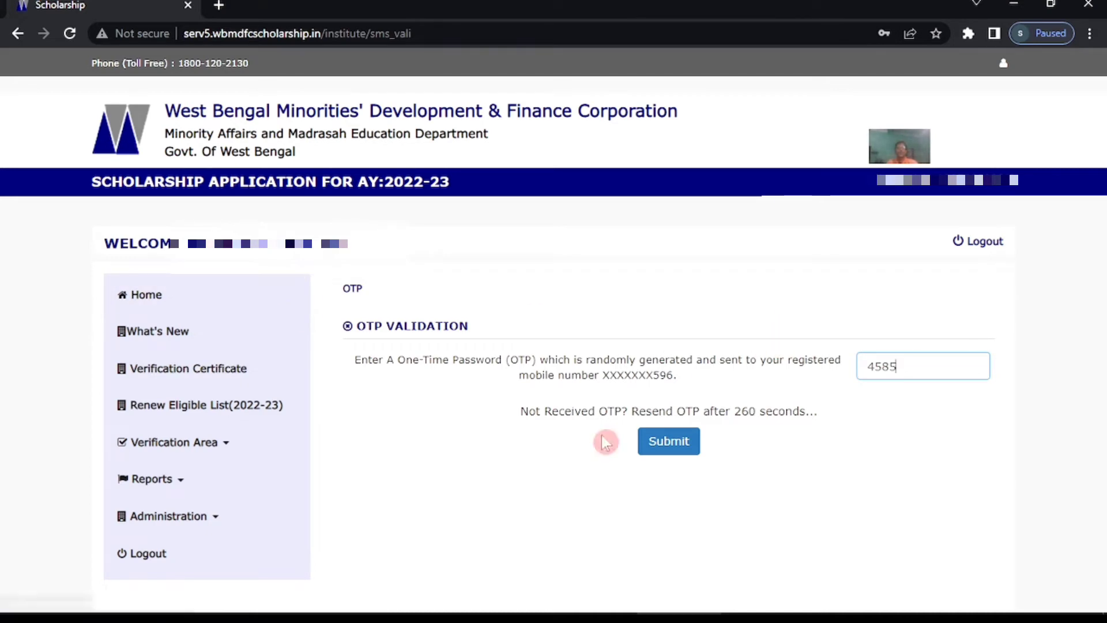
click(662, 448)
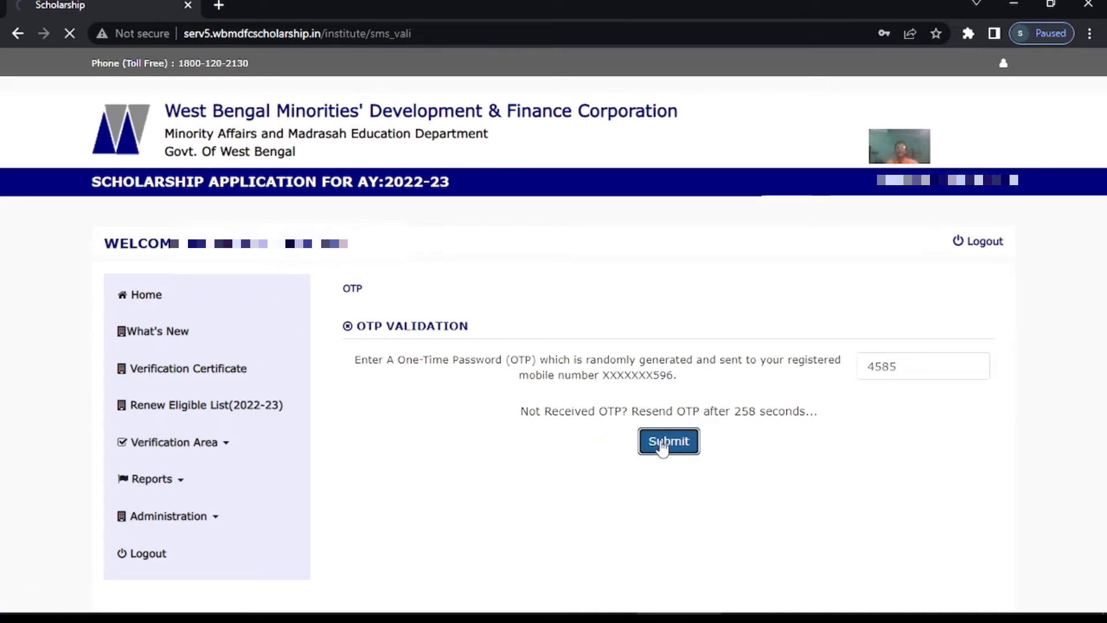
click(663, 446)
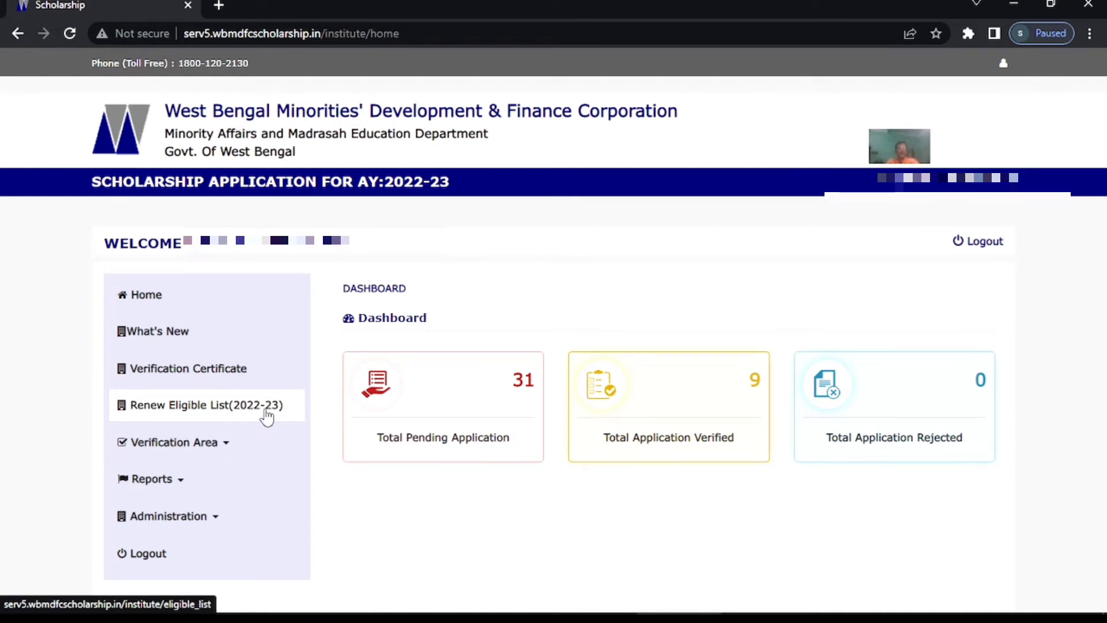
Expand the Verification Area in the sidebar to reveal the verification list options.
click(227, 447)
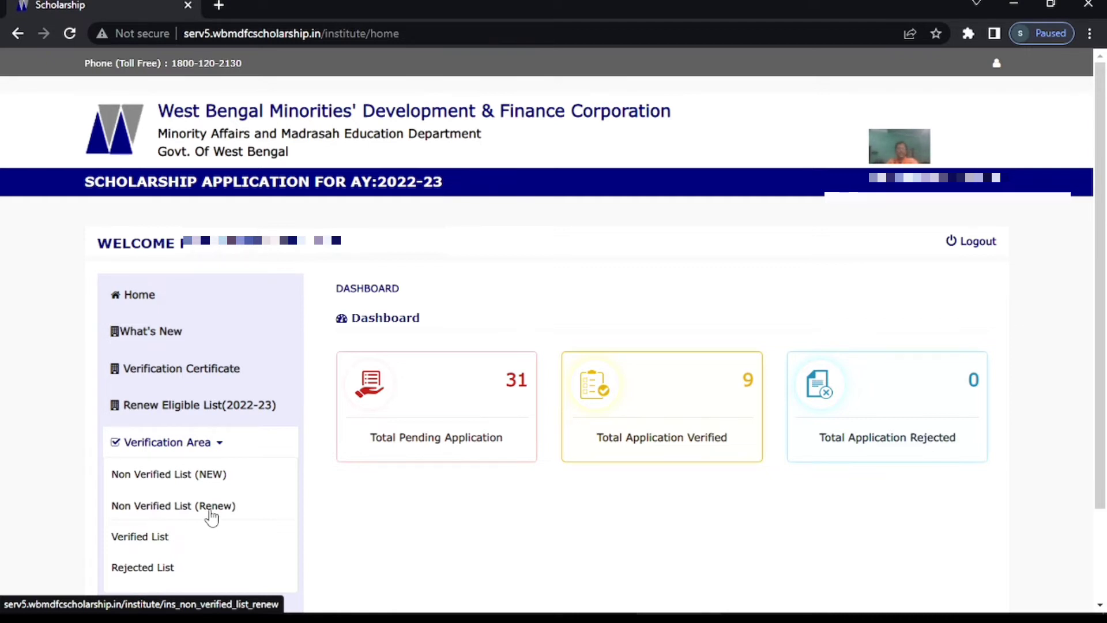
Search the Non Verified List (Renew) with the scheme set to Pre Matric.
click(211, 517)
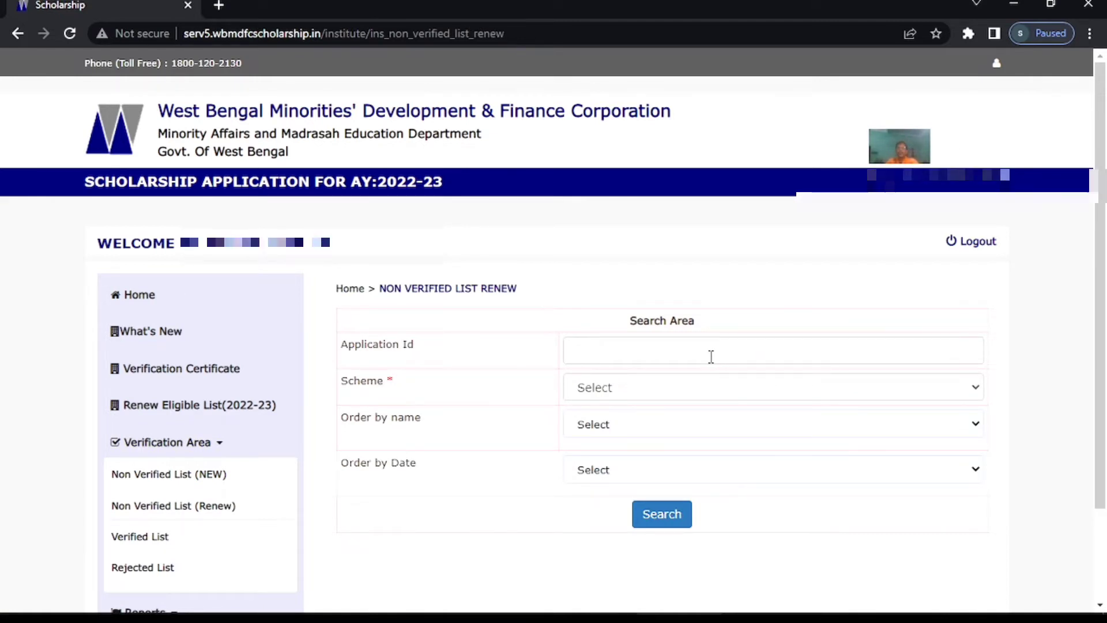
click(558, 418)
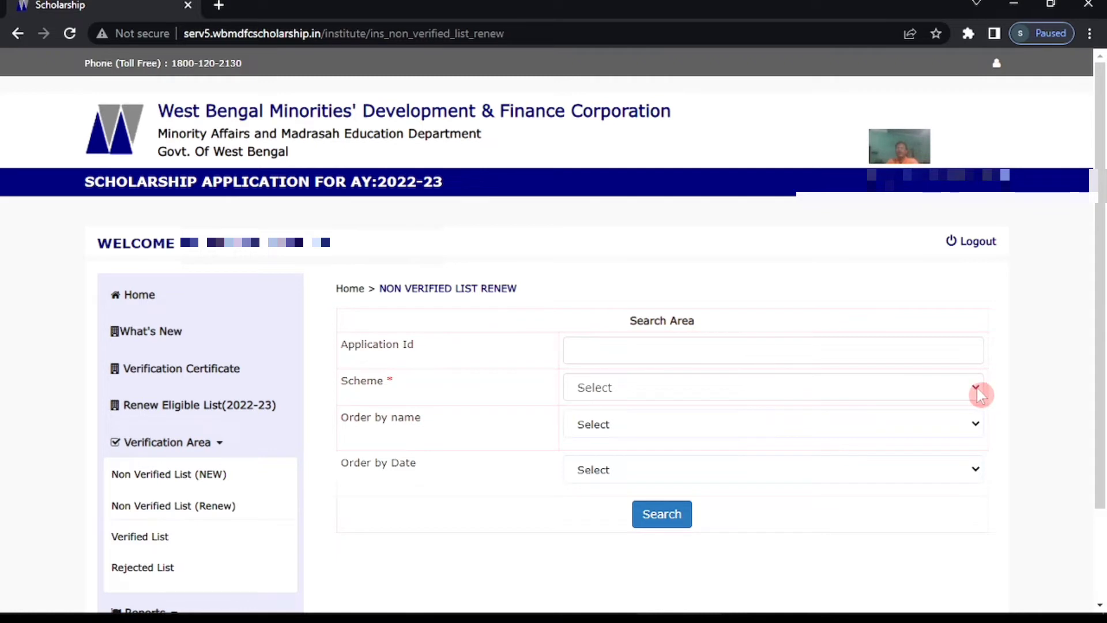
click(978, 390)
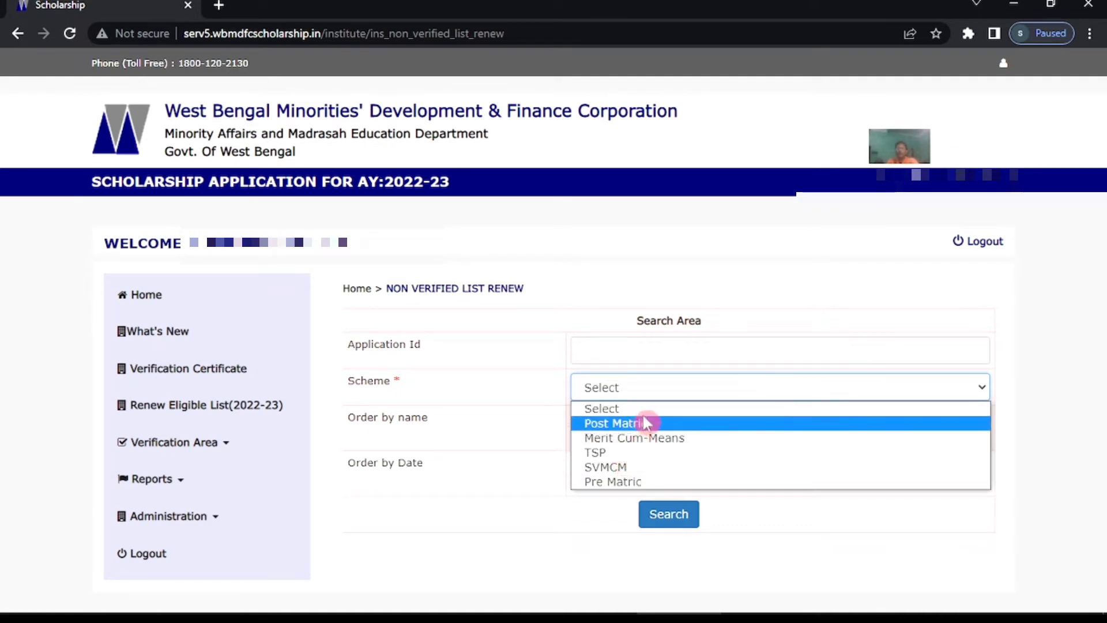
click(623, 482)
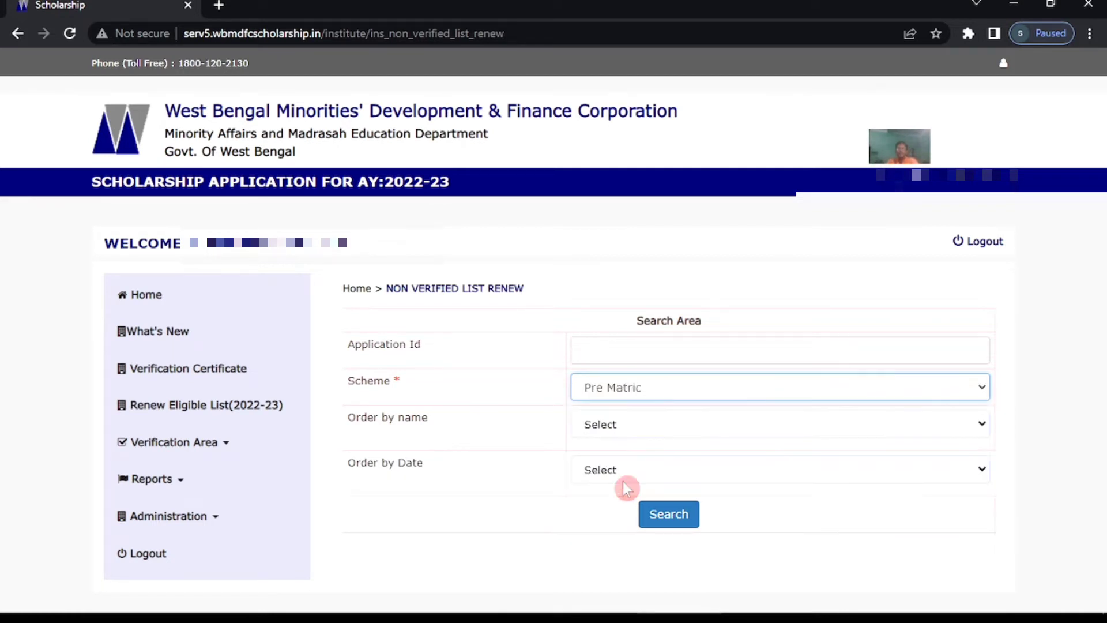
click(667, 522)
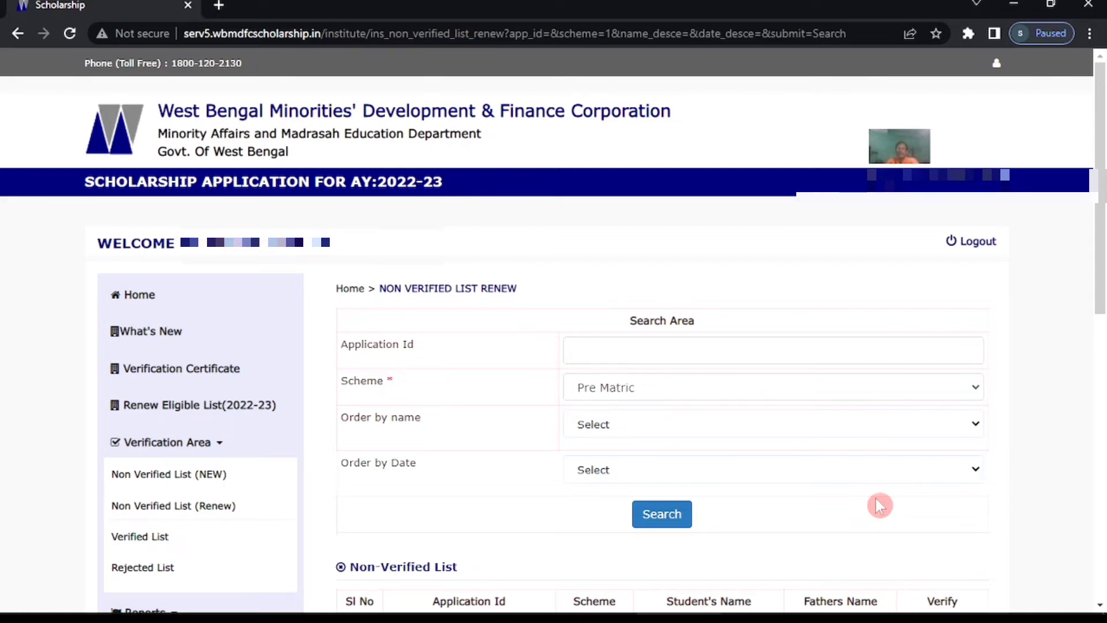
Open row 1 of the Pre Matric Non-Verified List for verification.
scroll(934, 519, down, 5)
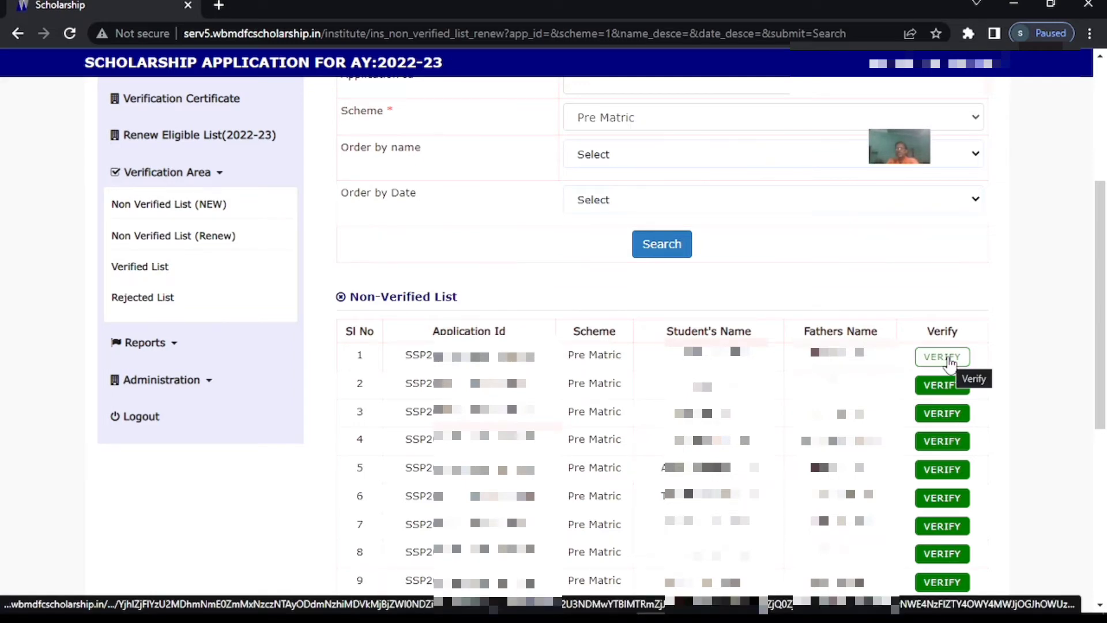
click(949, 359)
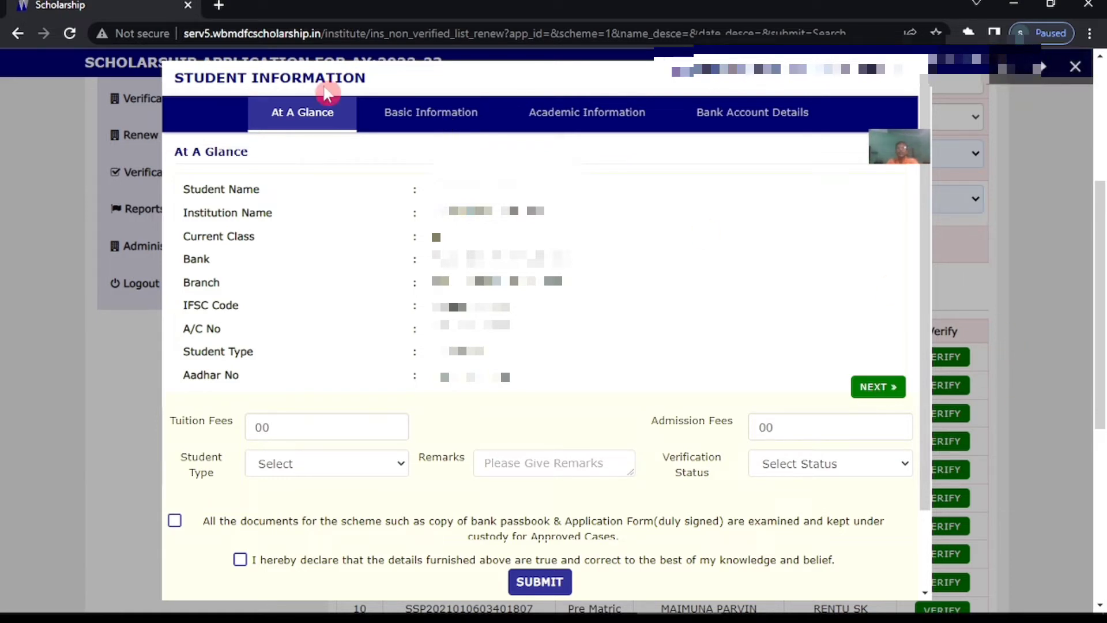
click(410, 126)
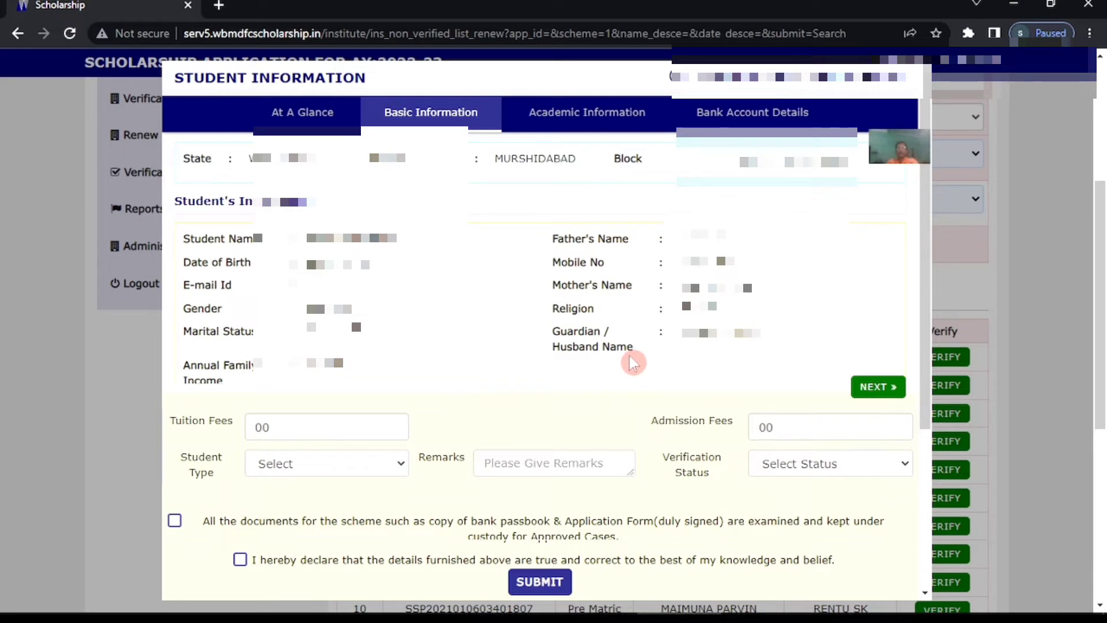
scroll(632, 363, down, 3)
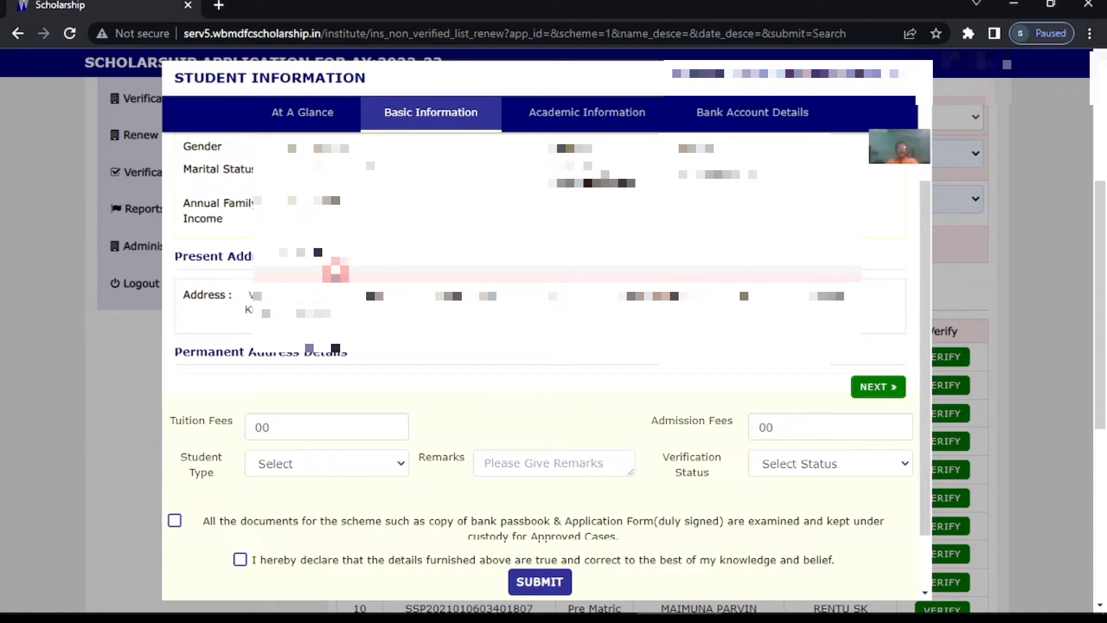
scroll(614, 278, down, 2)
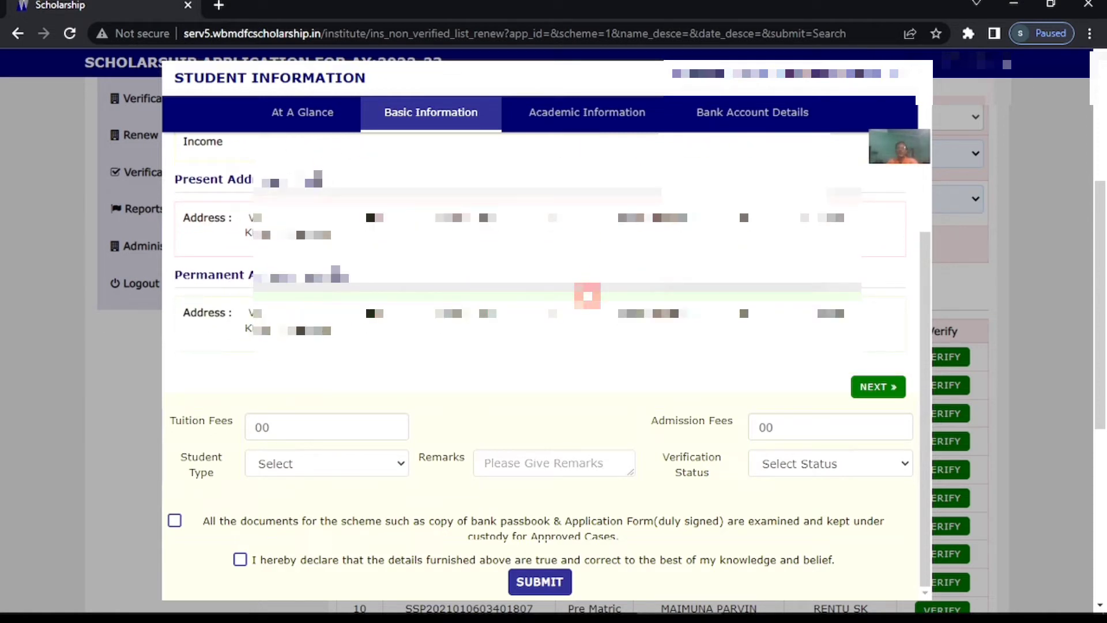
Review the student's Academic Information, then continue to Bank Account Details.
click(879, 389)
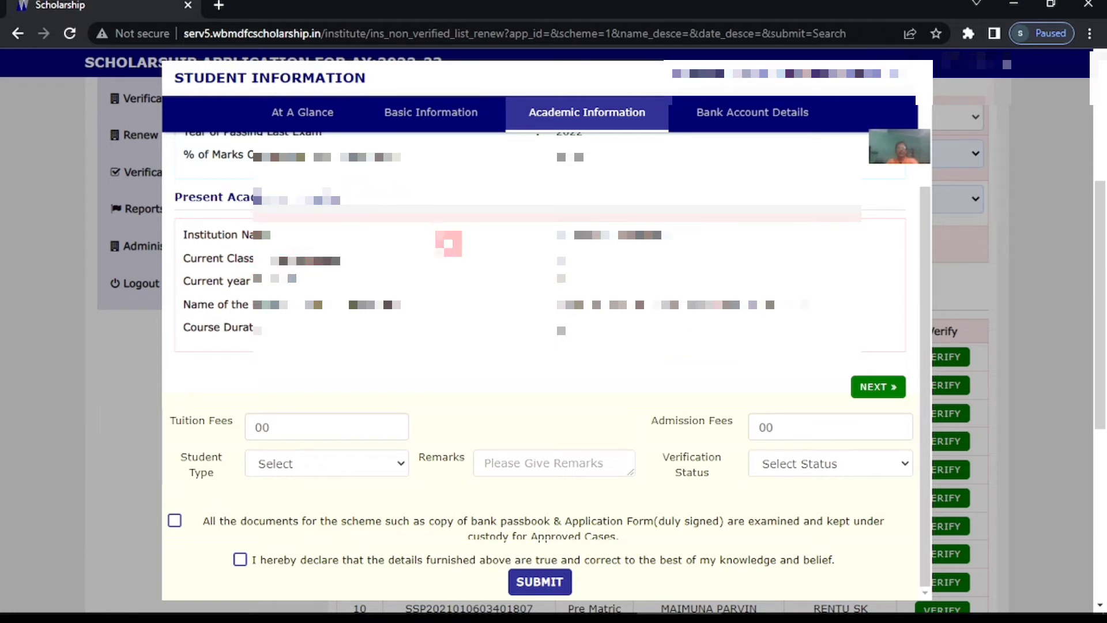
scroll(509, 267, down, 1)
scroll(510, 267, down, 1)
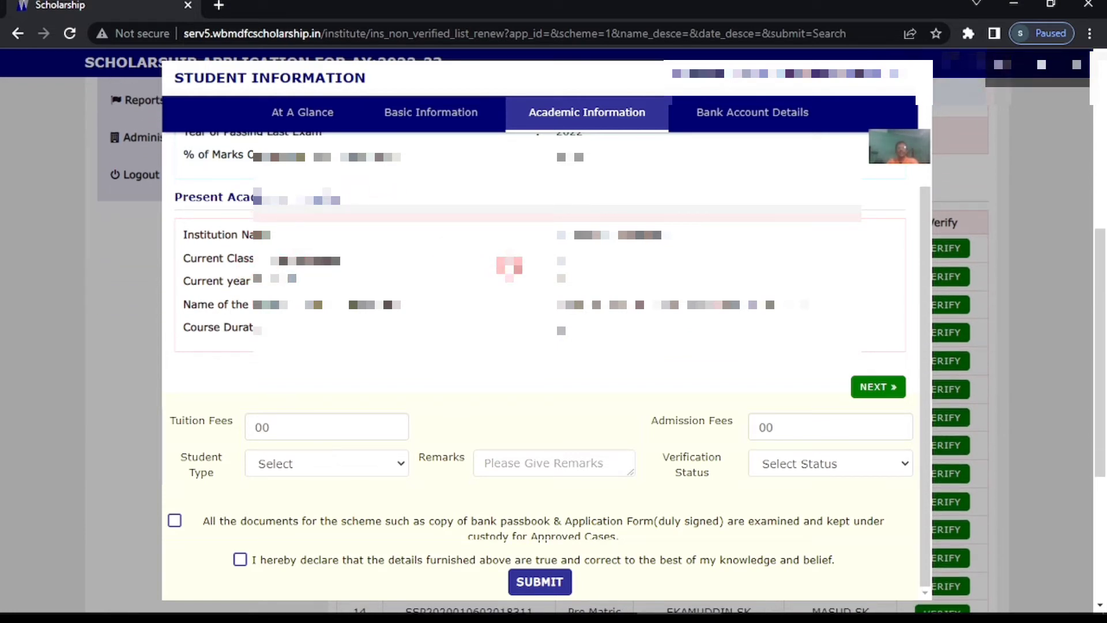
scroll(509, 266, up, 3)
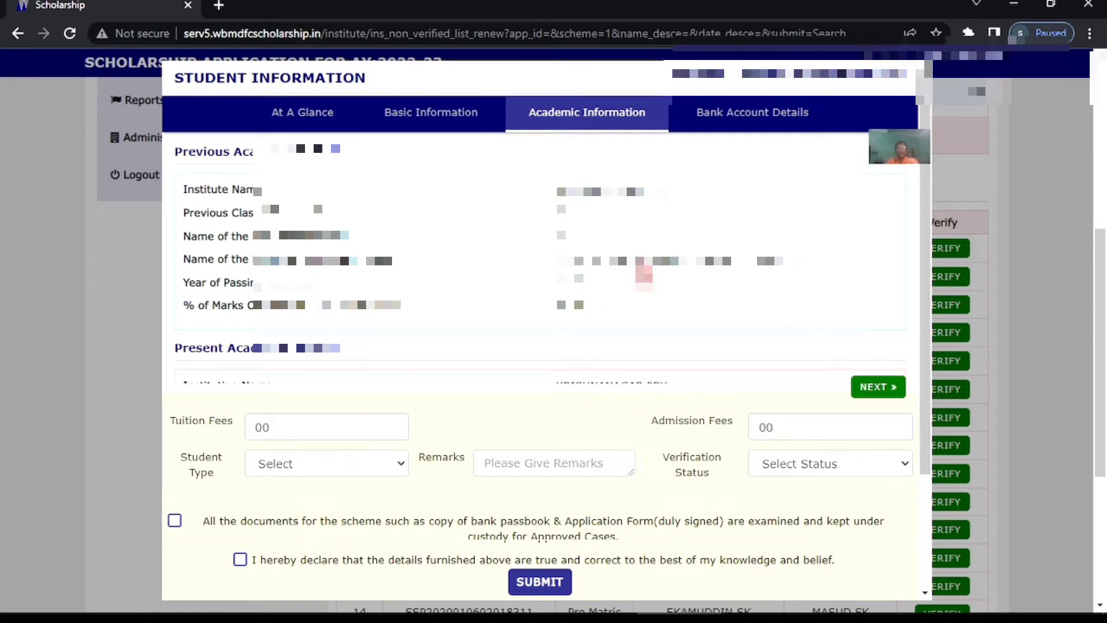
click(877, 388)
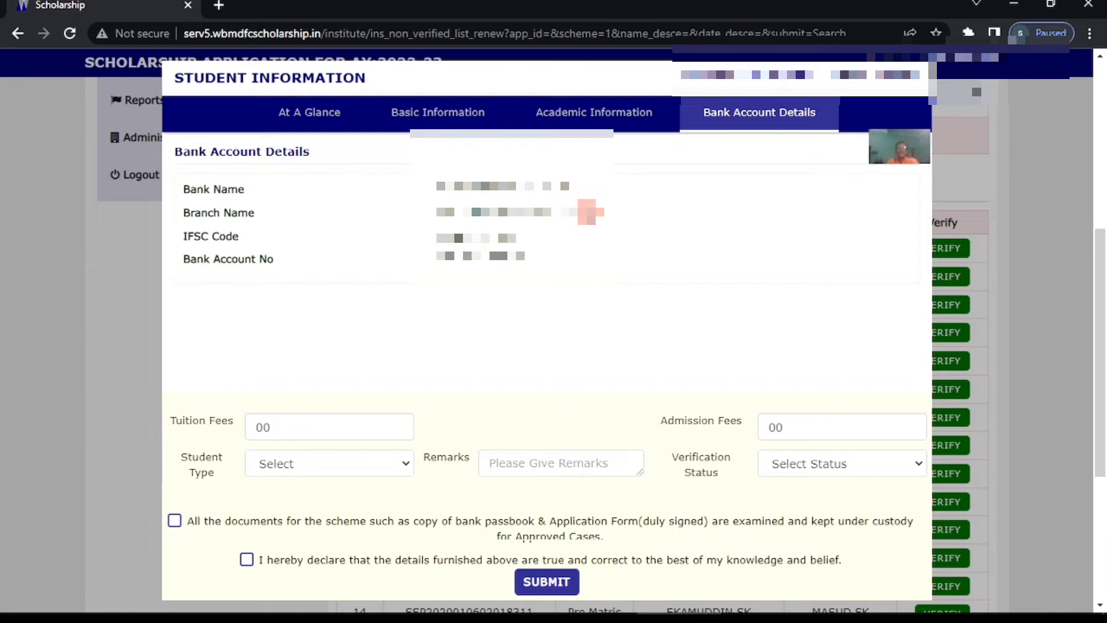
scroll(586, 211, down, 1)
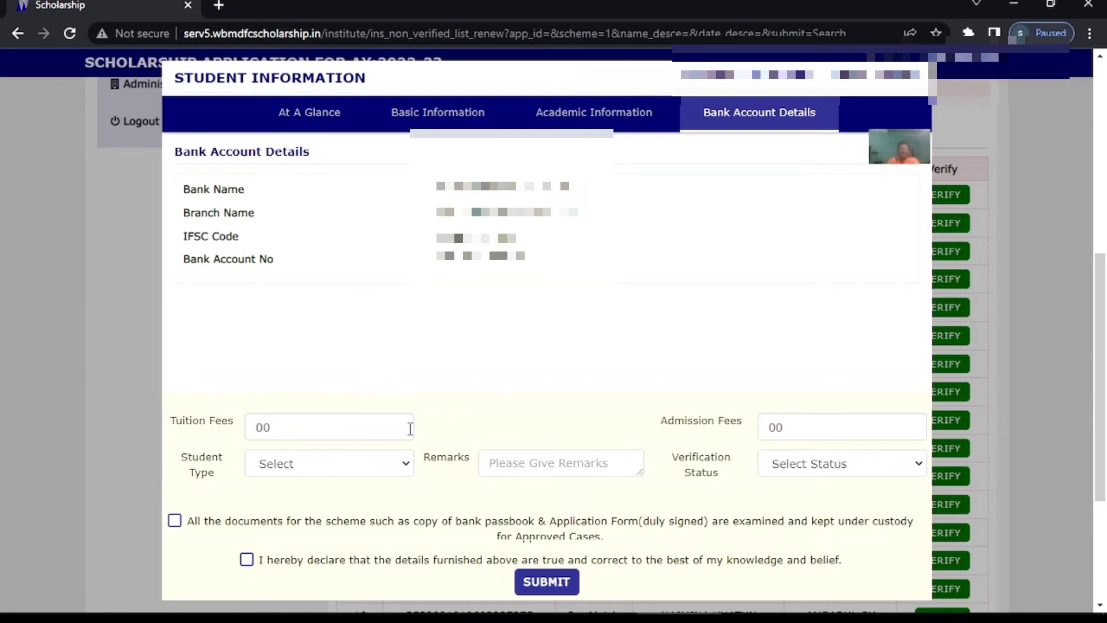
click(302, 440)
Set Student Type to Day Scholar and Verification Status to Verify.
click(407, 468)
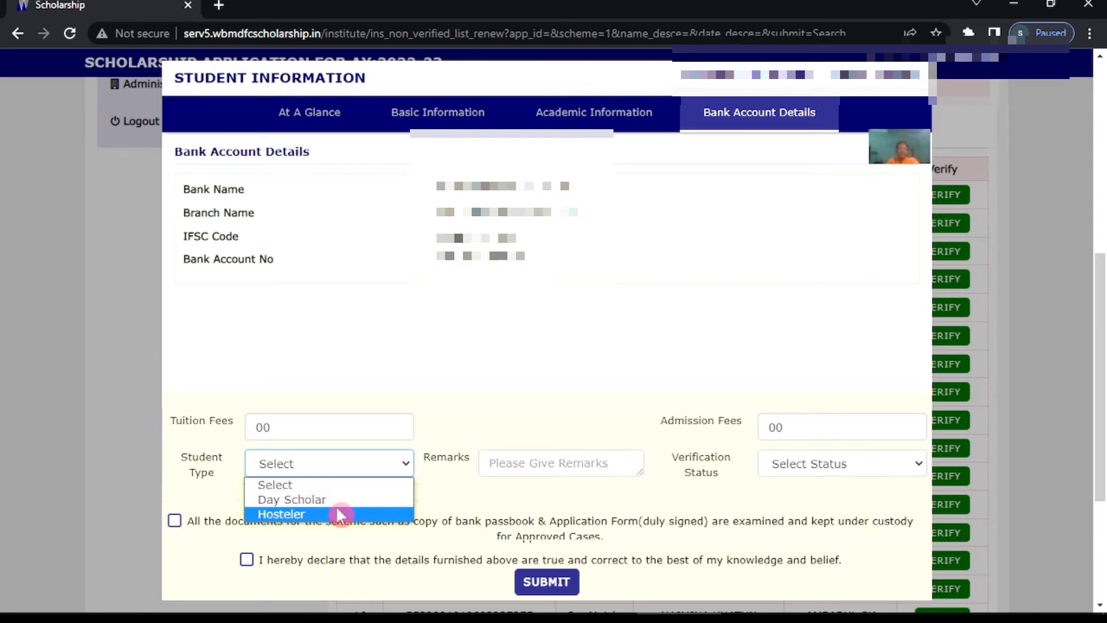
click(340, 499)
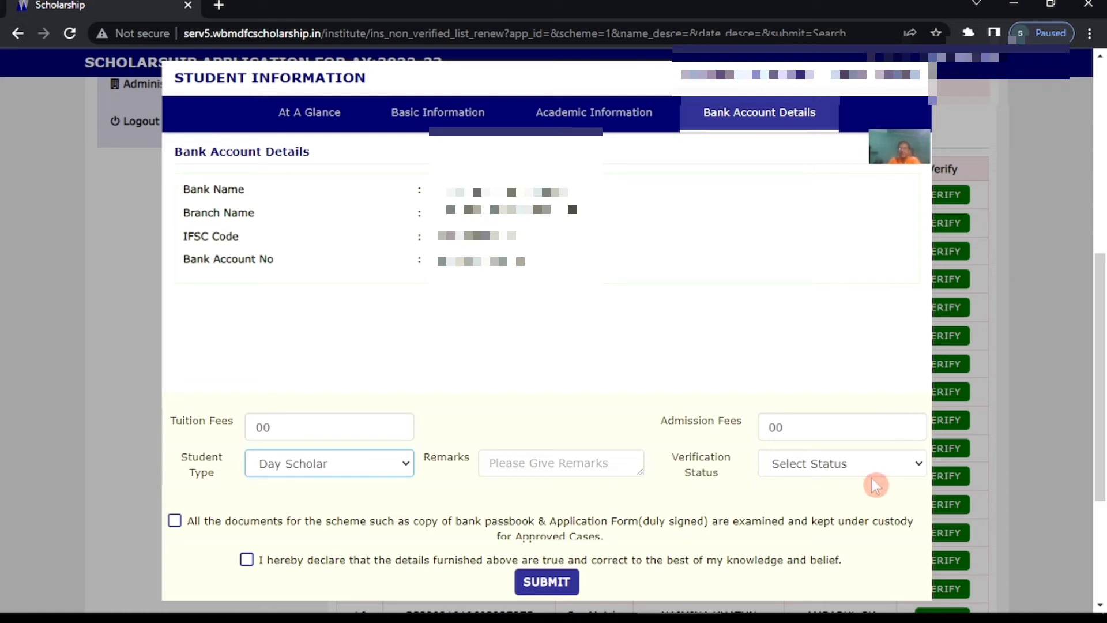
click(918, 468)
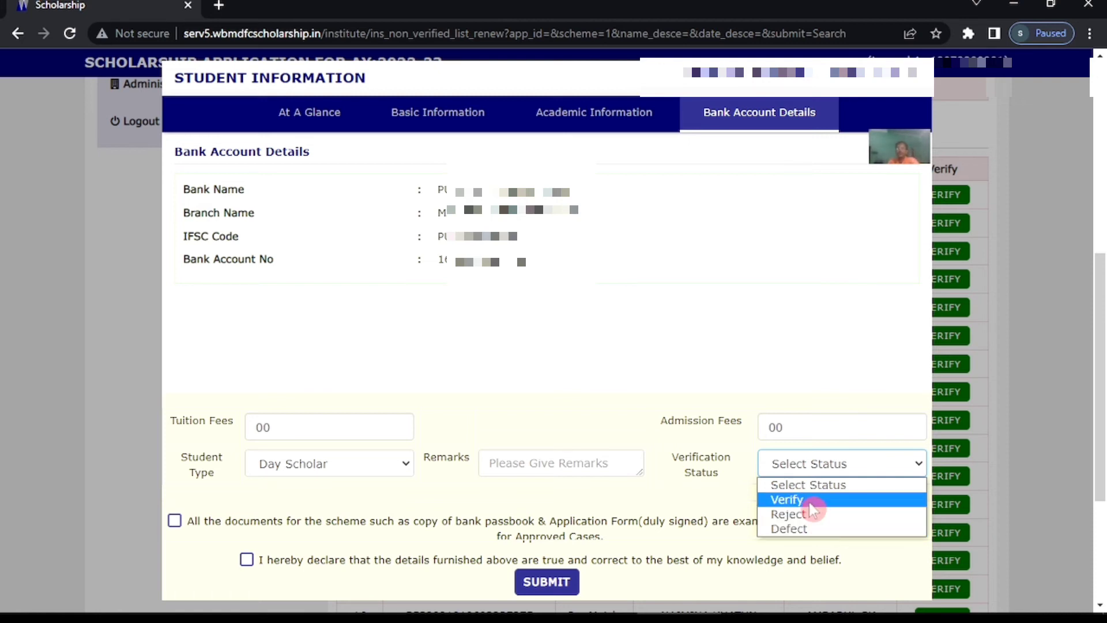
click(811, 501)
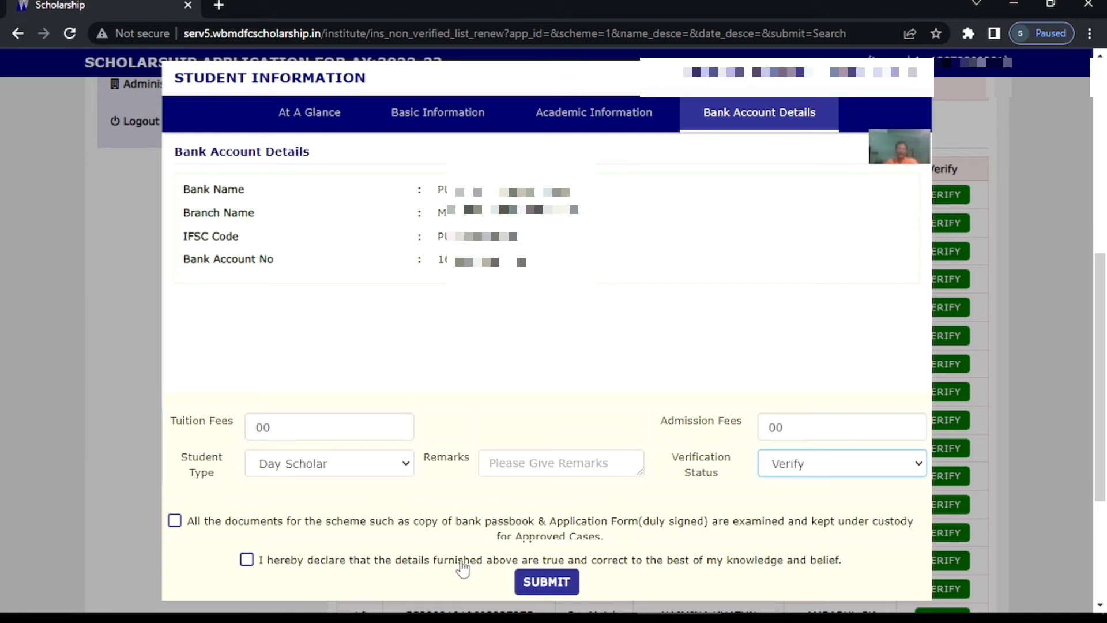
Tick the true-details and documents-examined declarations, then submit the verification.
click(247, 560)
click(174, 521)
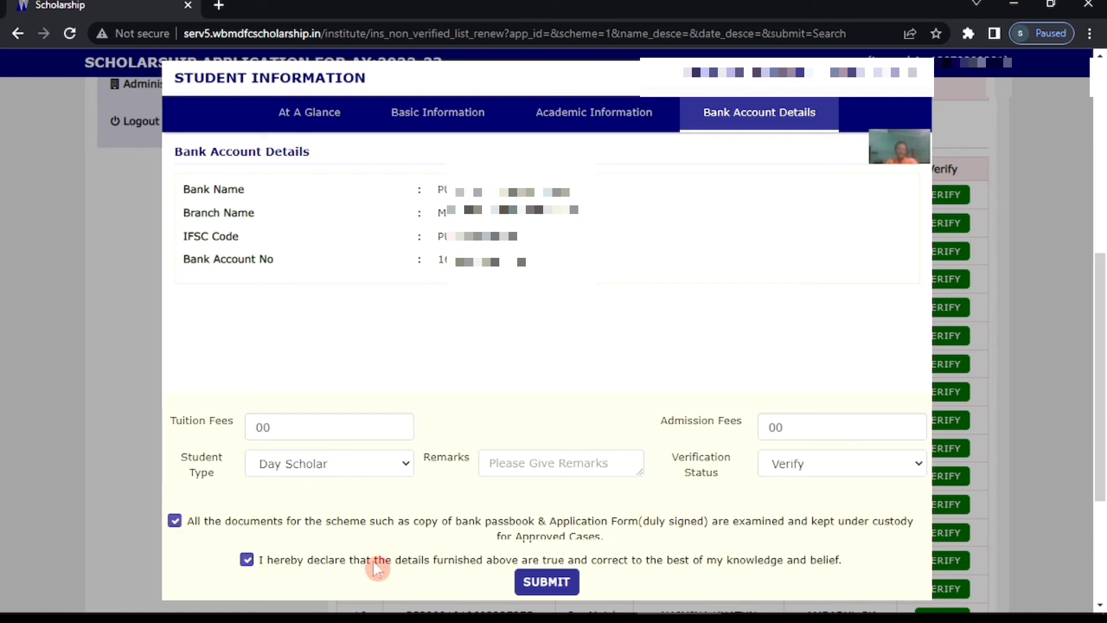
click(550, 588)
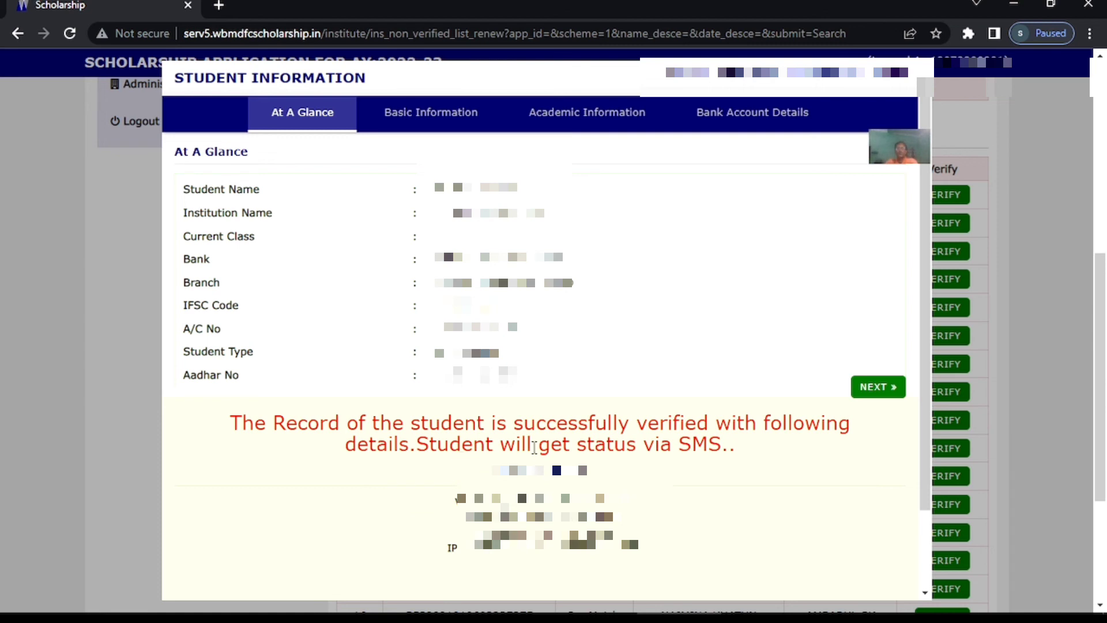
Close the verified Student Information window to return to the Non-Verified List.
mouse_move(717, 465)
mouse_down()
mouse_move(548, 500)
mouse_move(488, 485)
mouse_up()
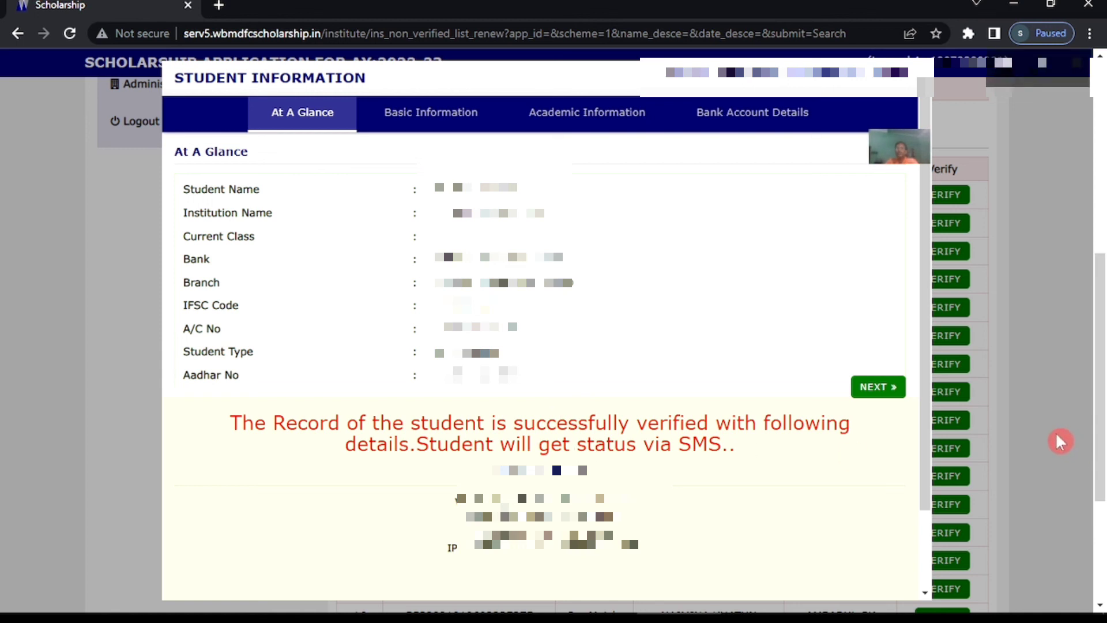
click(1061, 441)
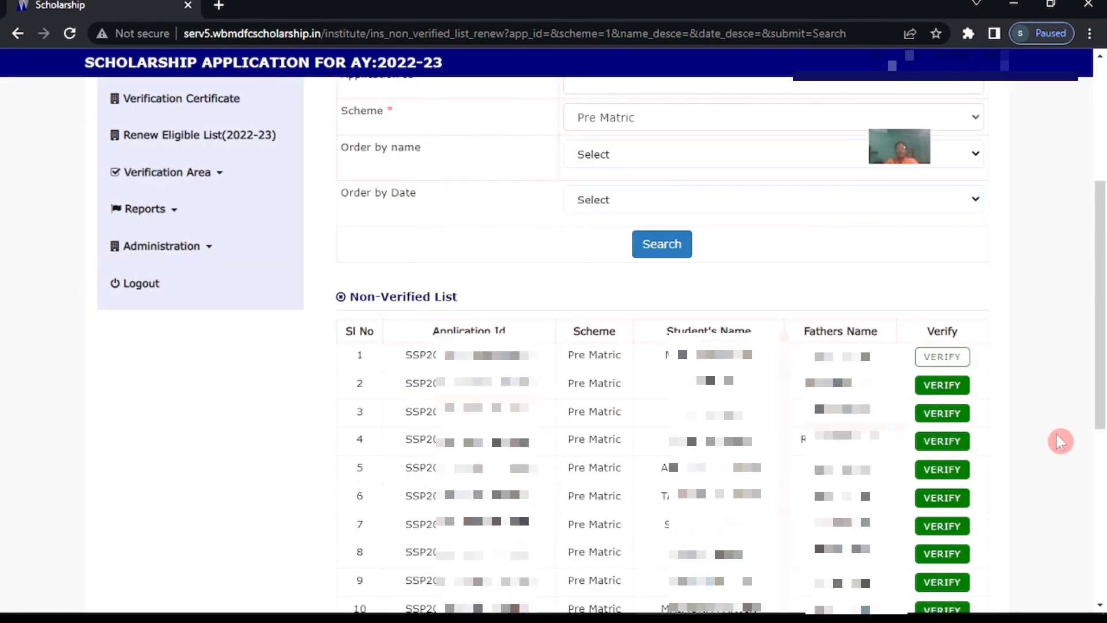